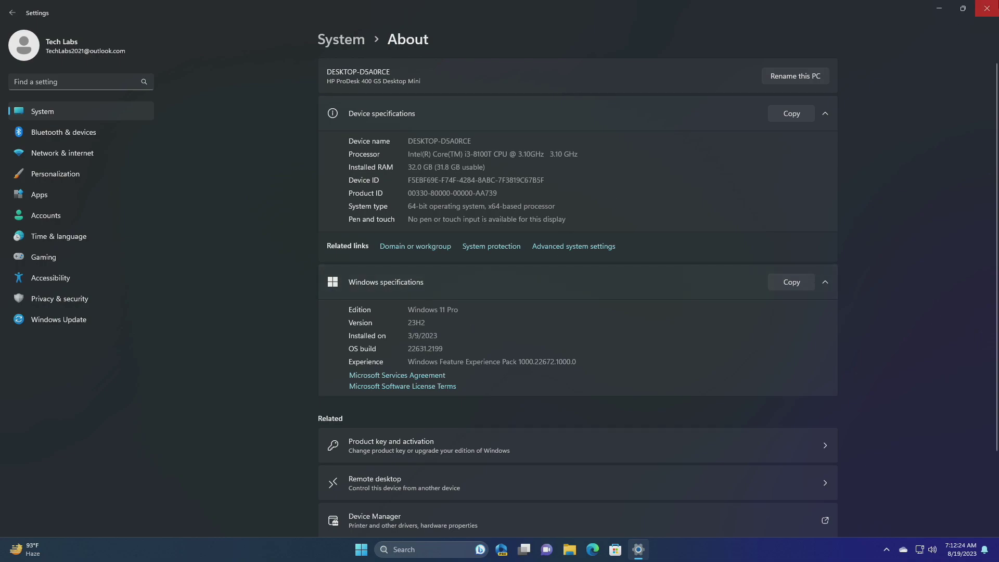
# Close the About page in Settings, look over the Start menu, and dismiss it.
pyautogui.click(987, 9)
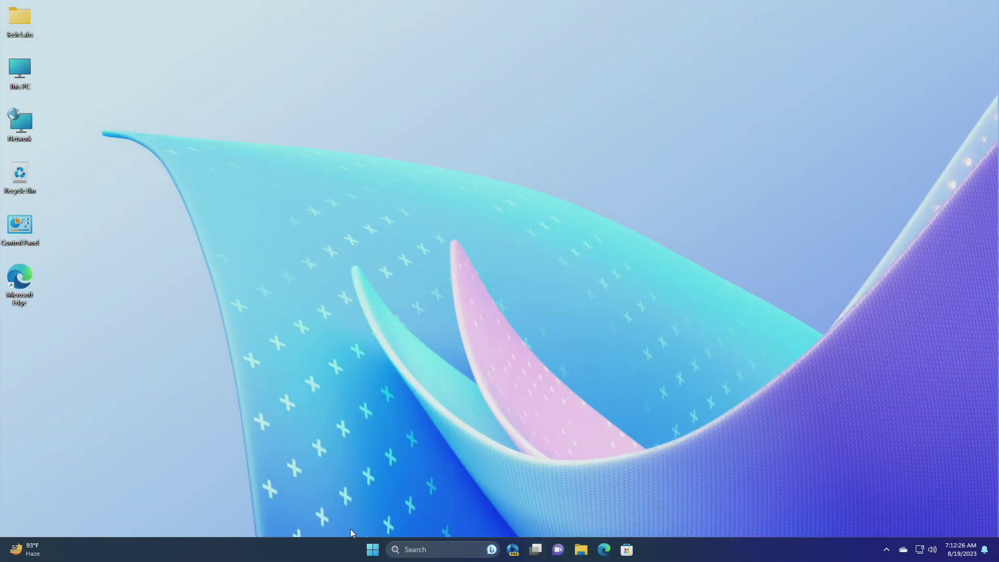
pyautogui.click(373, 550)
pyautogui.click(371, 551)
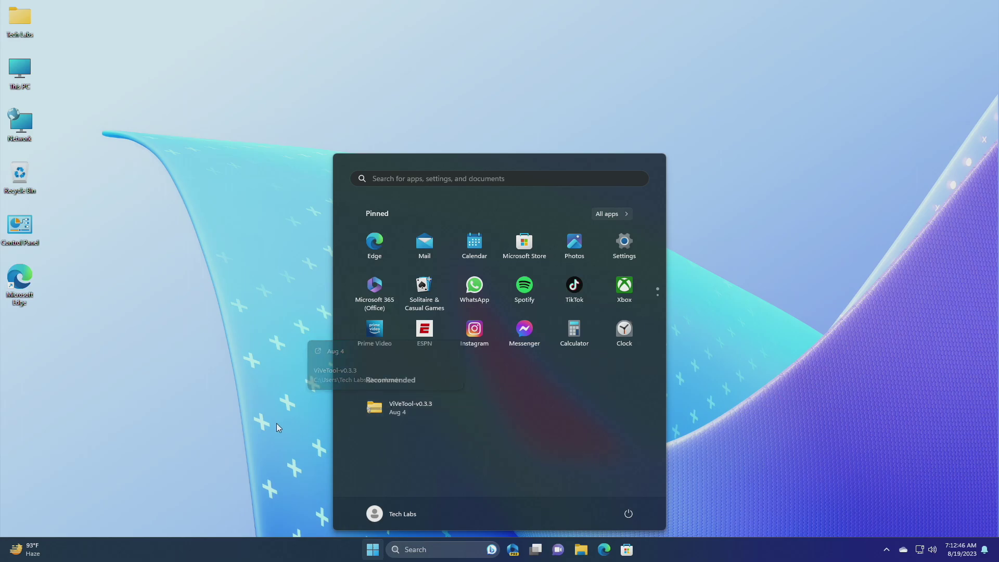
pyautogui.click(242, 432)
# Open the taskbar settings and set Combine taskbar buttons and hide labels to Never under Taskbar behaviors.
pyautogui.rightClick(729, 550)
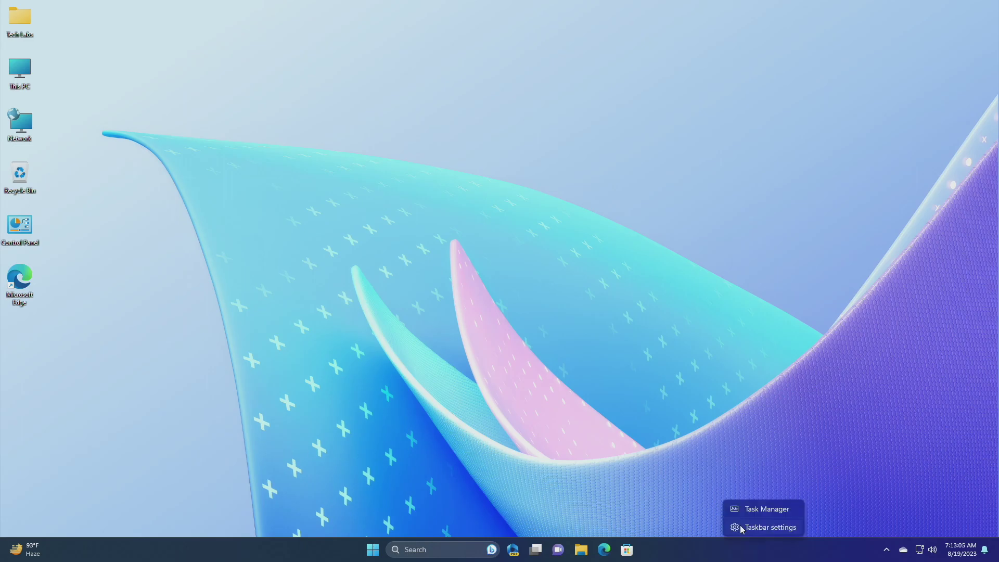
pyautogui.click(770, 526)
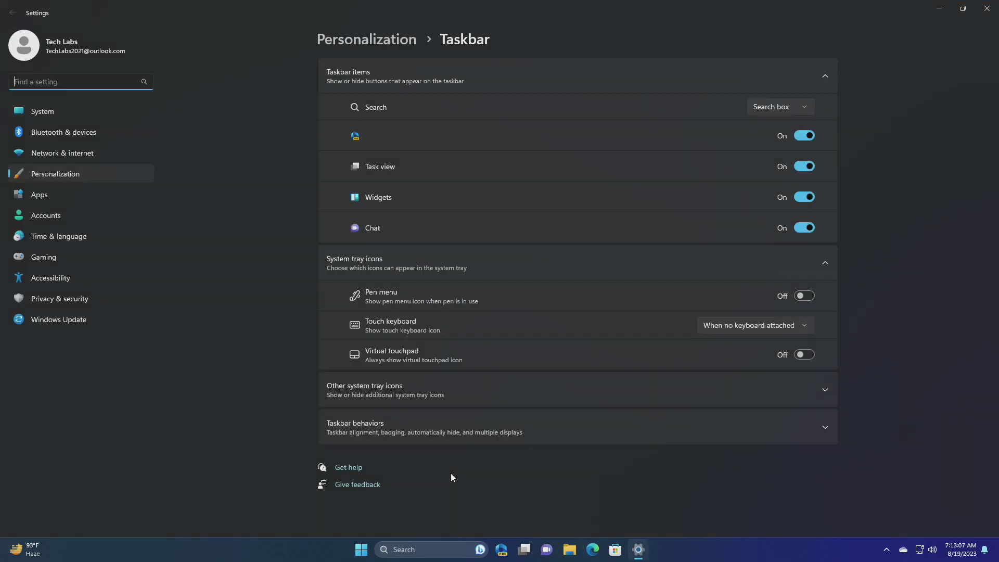
pyautogui.click(474, 441)
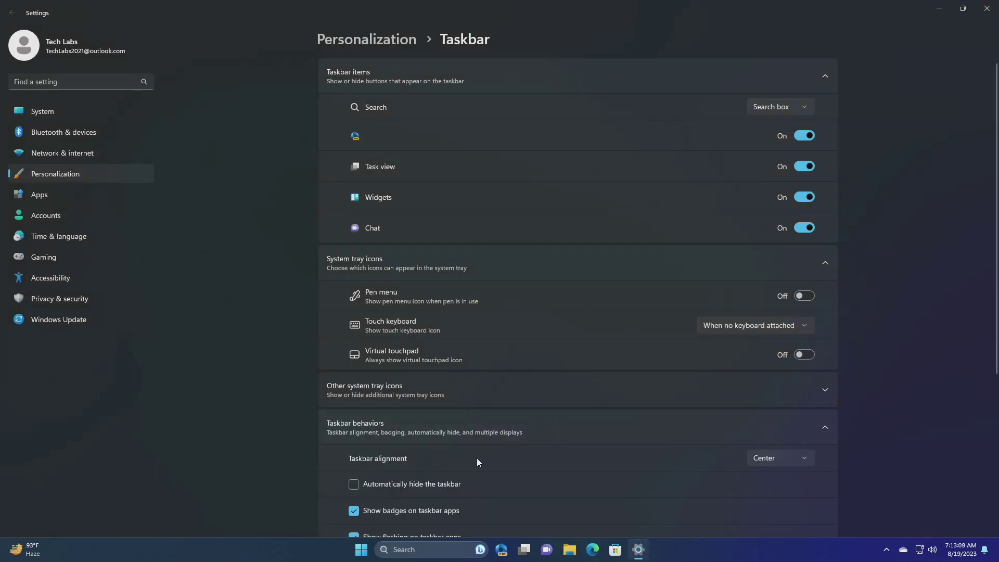
pyautogui.scroll(-5, 476, 463)
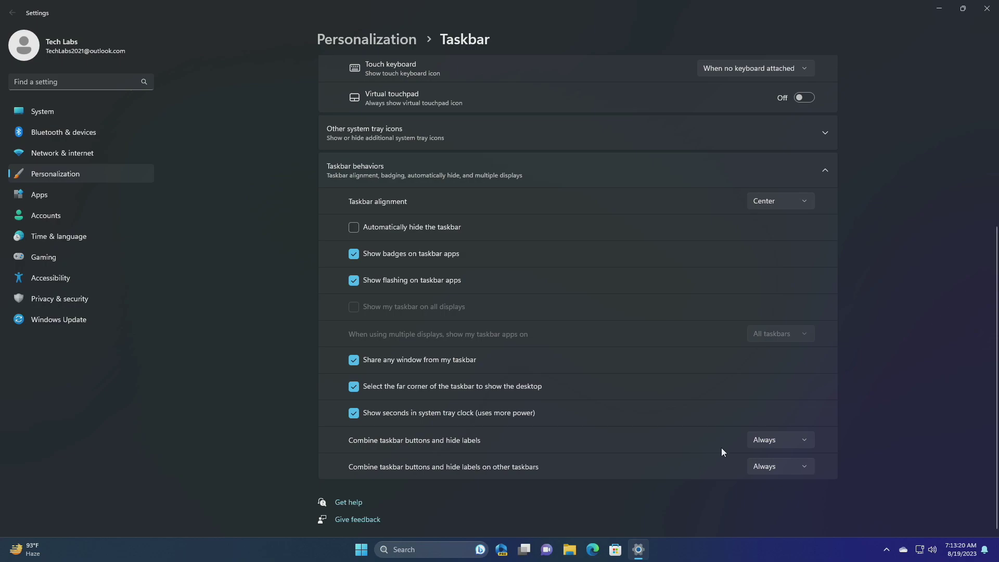
pyautogui.click(754, 441)
pyautogui.click(766, 476)
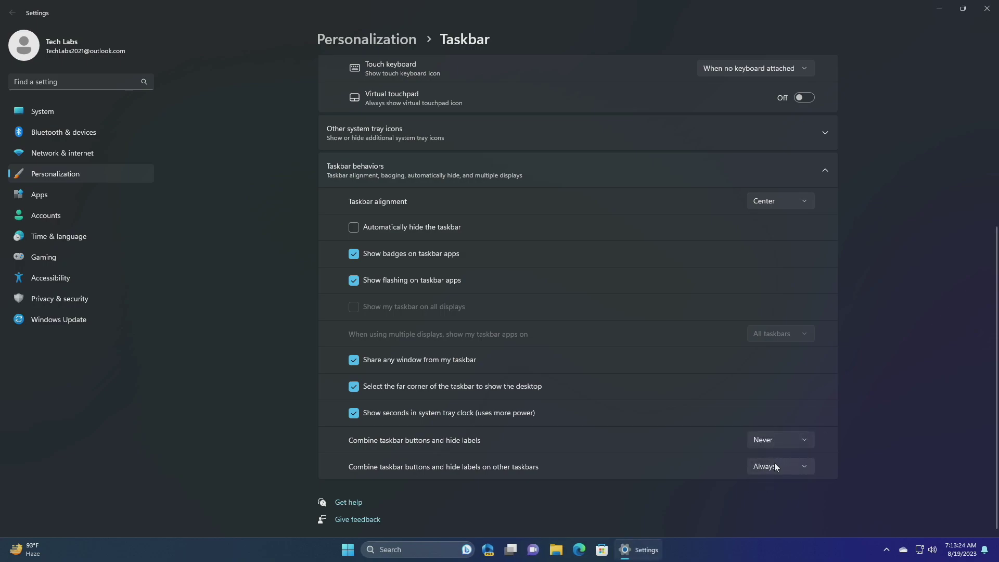
# Try other options for combining taskbar buttons and hiding labels on other taskbars.
pyautogui.click(774, 466)
pyautogui.click(777, 501)
pyautogui.click(782, 464)
pyautogui.click(775, 426)
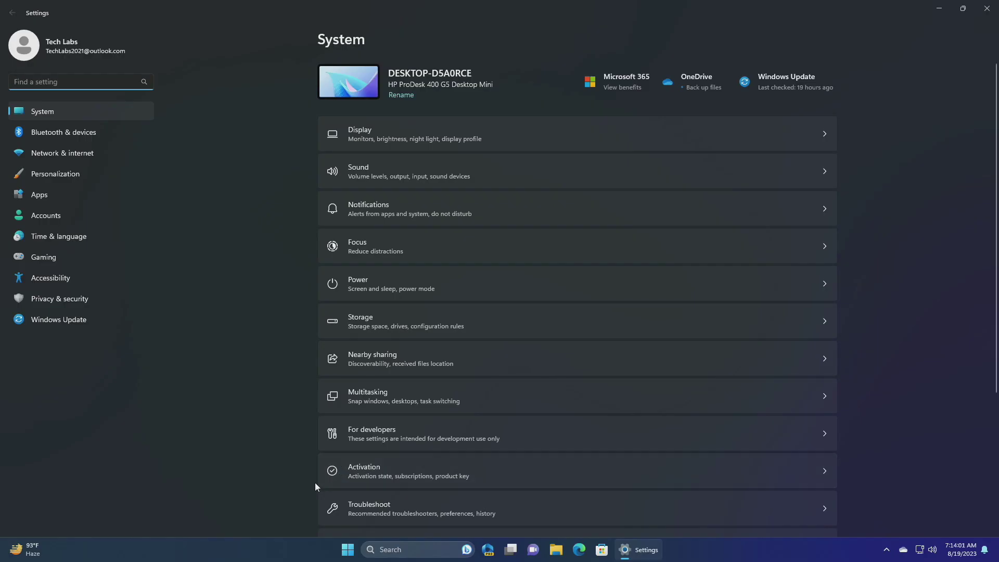
# Open the For developers page in the System settings to examine the End Task option.
pyautogui.scroll(-3, 315, 487)
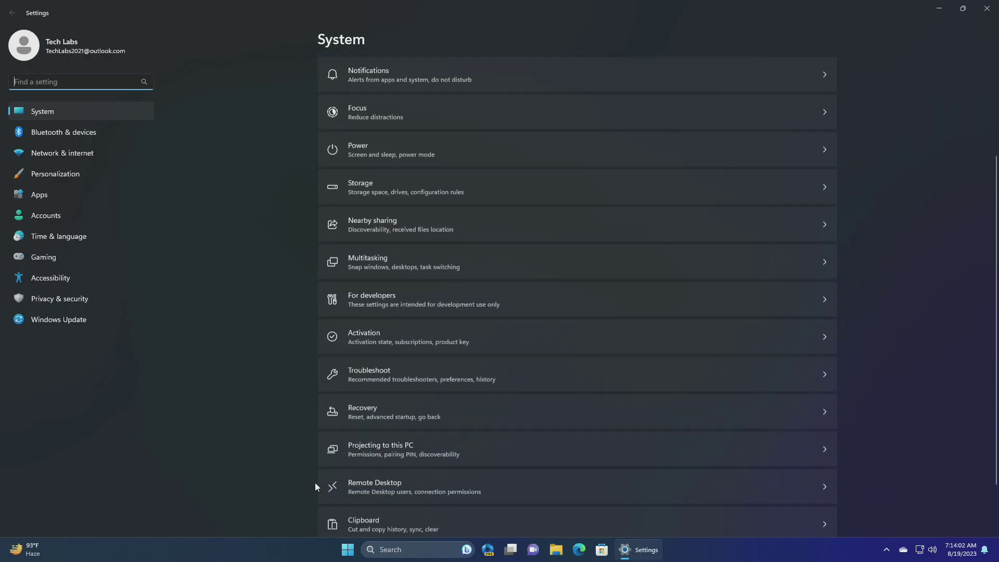
pyautogui.click(401, 283)
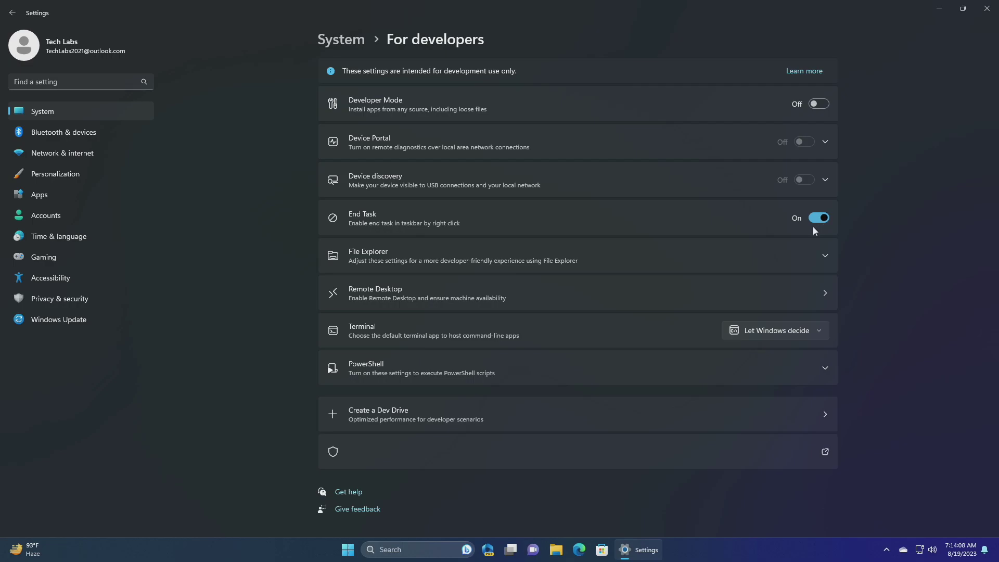
# Open Device usage in the Personalization settings and turn on the Development option.
pyautogui.click(82, 179)
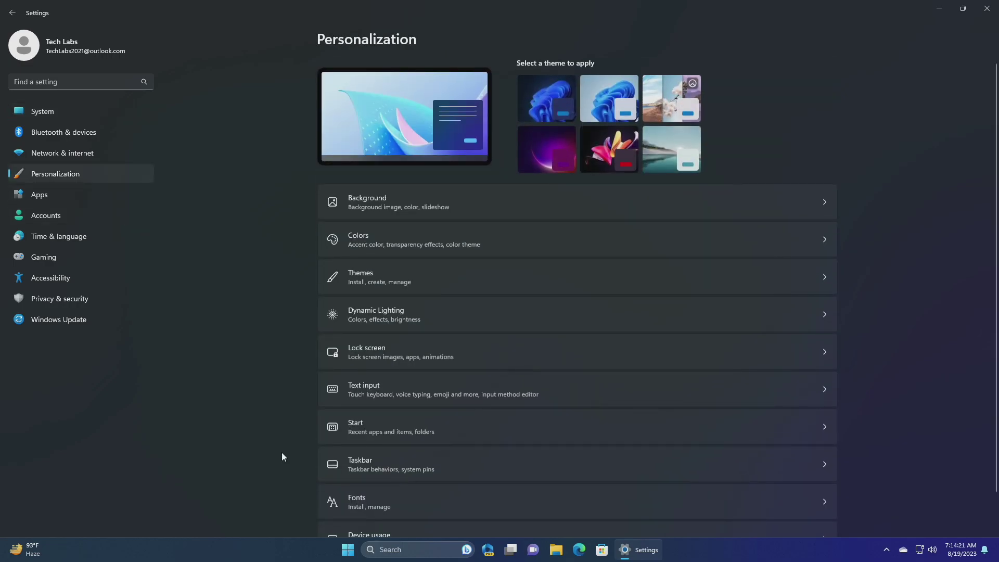
pyautogui.scroll(-1, 282, 453)
pyautogui.click(363, 507)
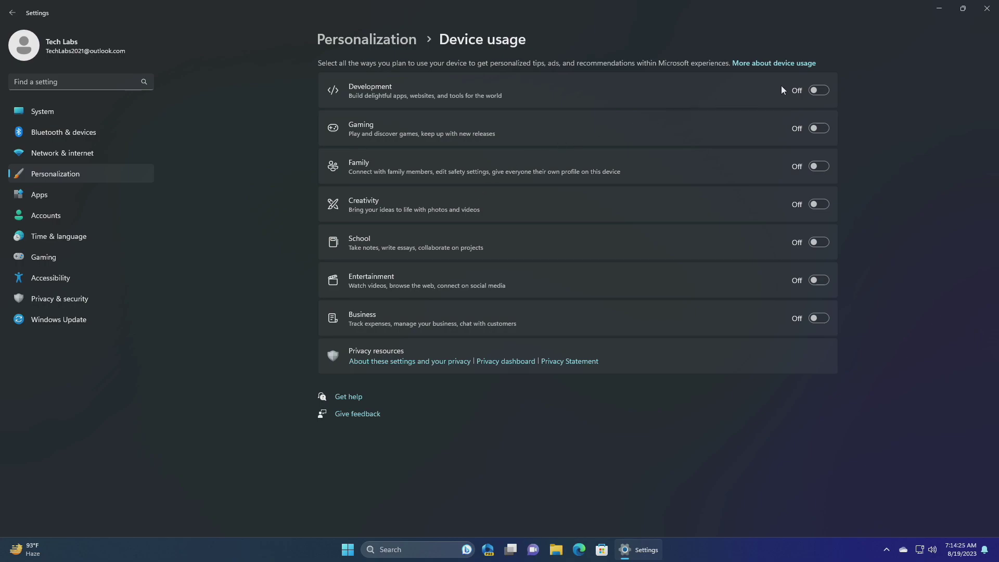
pyautogui.click(815, 91)
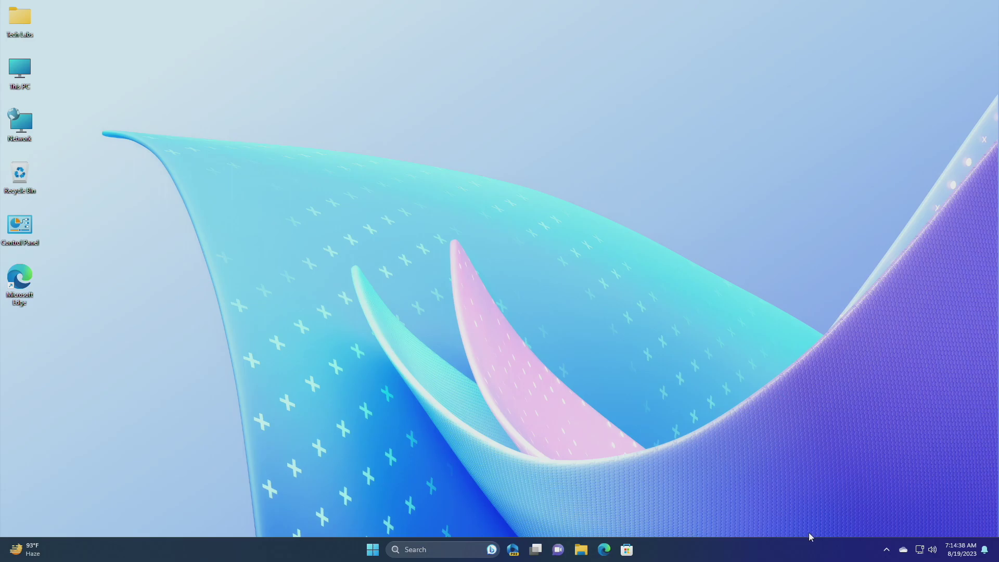
# Look at the hidden icons in the system tray.
pyautogui.click(885, 555)
pyautogui.click(815, 558)
pyautogui.click(885, 551)
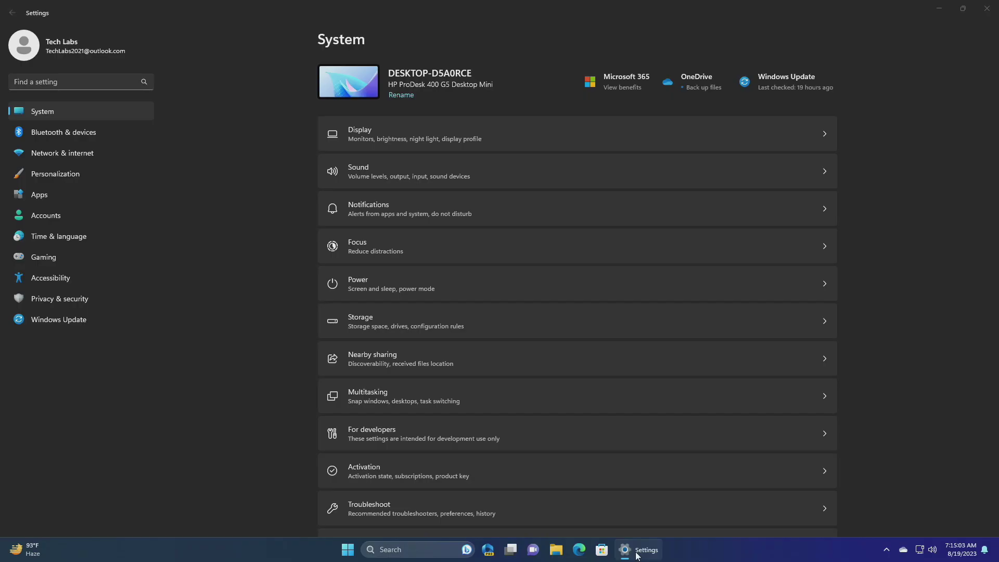
# End the running Settings task directly from its taskbar entry.
pyautogui.rightClick(640, 550)
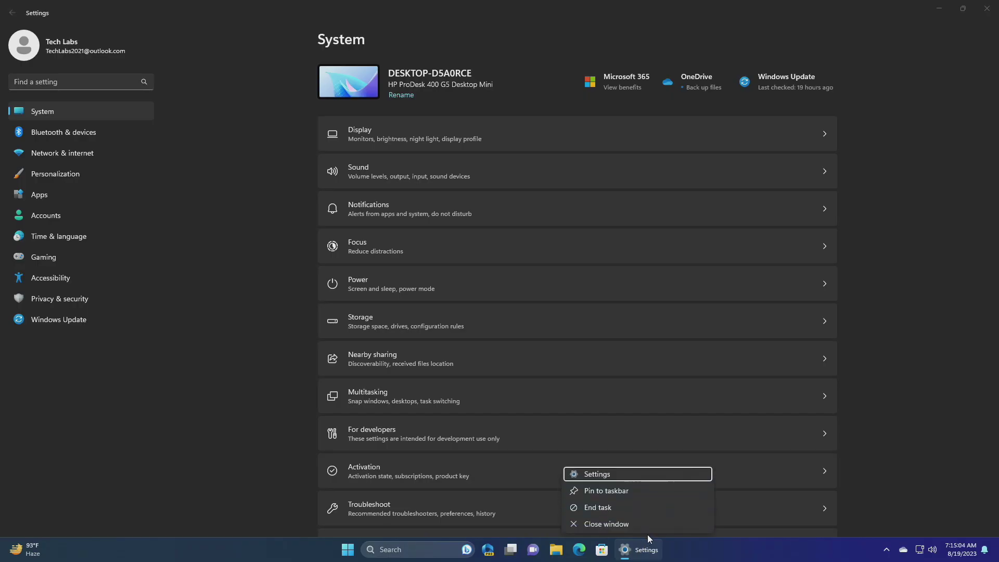
pyautogui.click(647, 504)
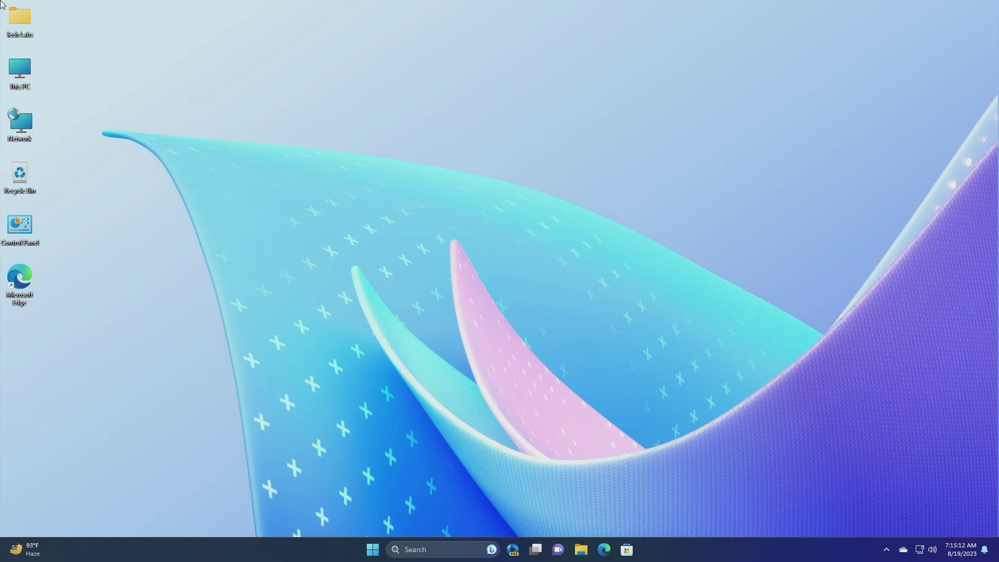
# Open File Explorer at This PC to examine its window, and close it.
pyautogui.press('super+e')
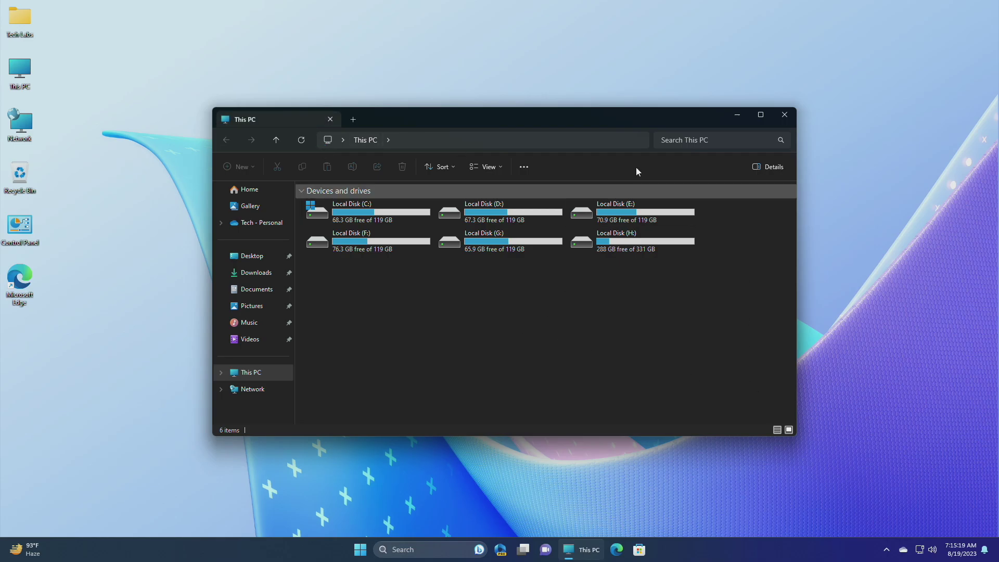
pyautogui.hotkey('alt', 'F4')
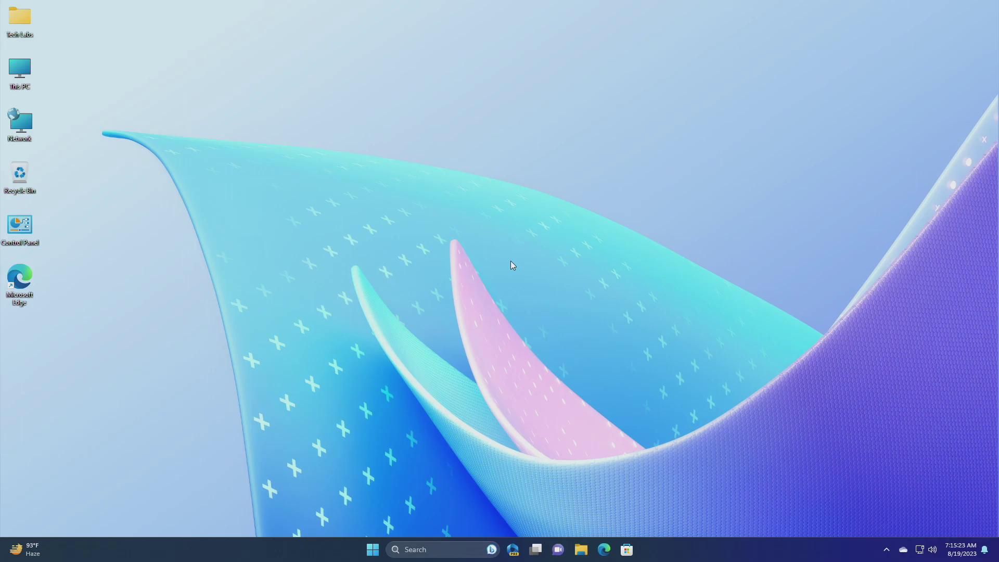
# Start Narrator, skip installing the new natural voices, and close the Narrator Home window.
pyautogui.press('ctrl+super+Return')
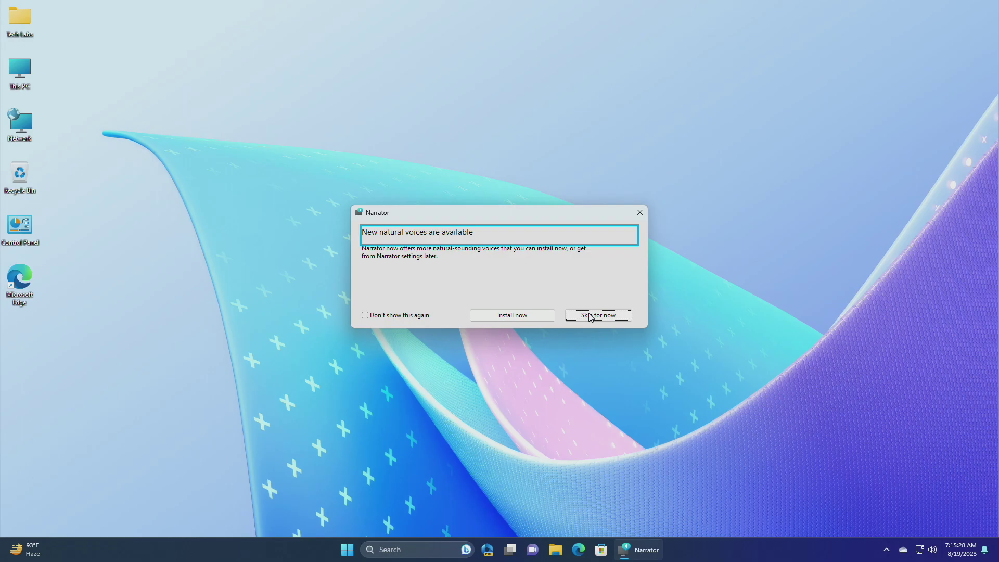
pyautogui.click(590, 316)
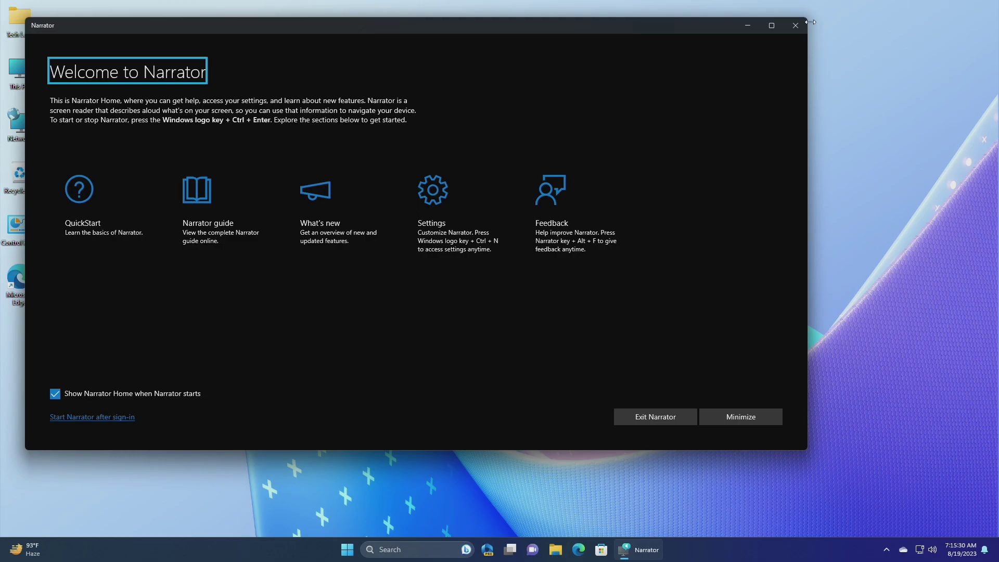
pyautogui.click(805, 26)
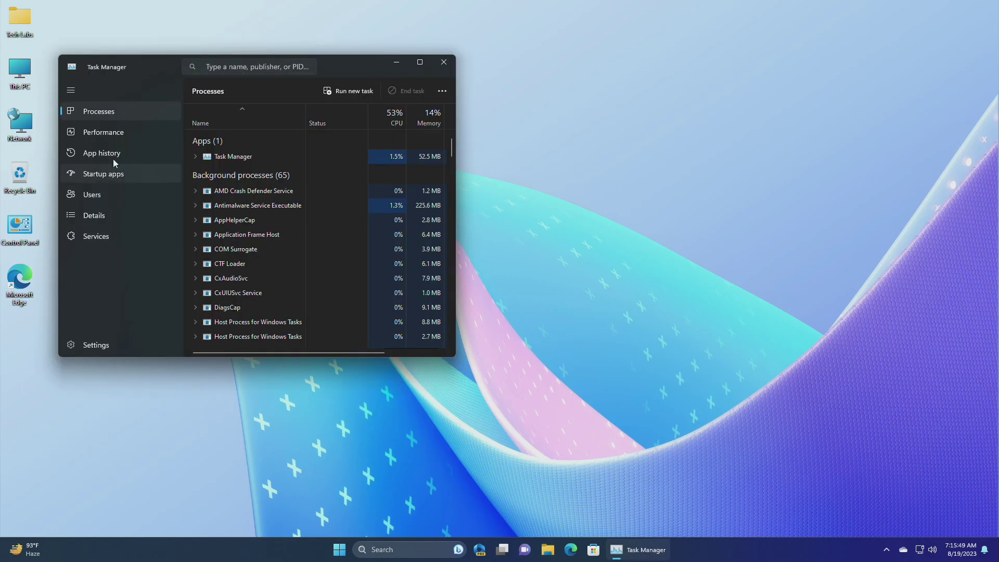
# Show the CPU details on the Performance page of Task Manager.
pyautogui.click(104, 132)
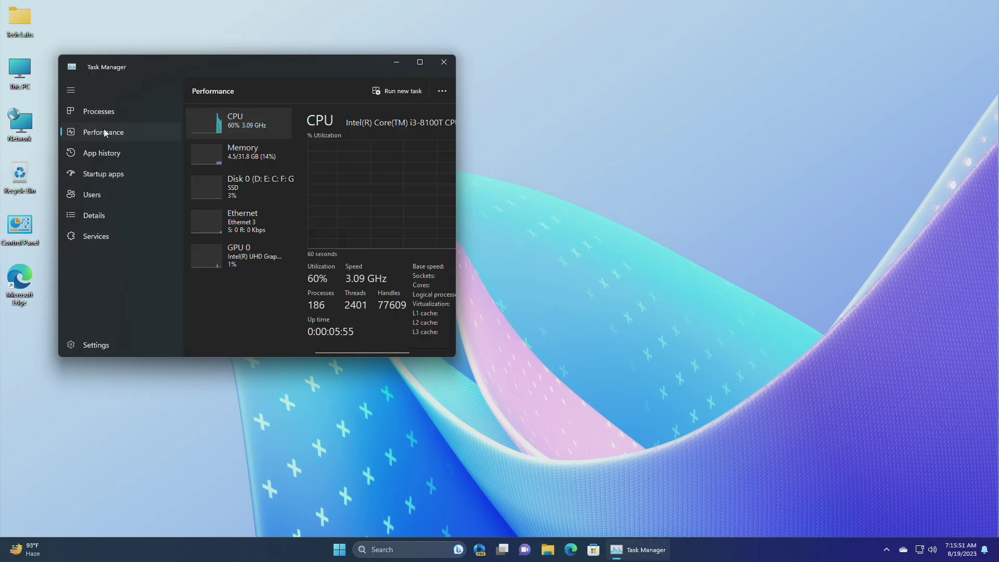
pyautogui.doubleClick(236, 128)
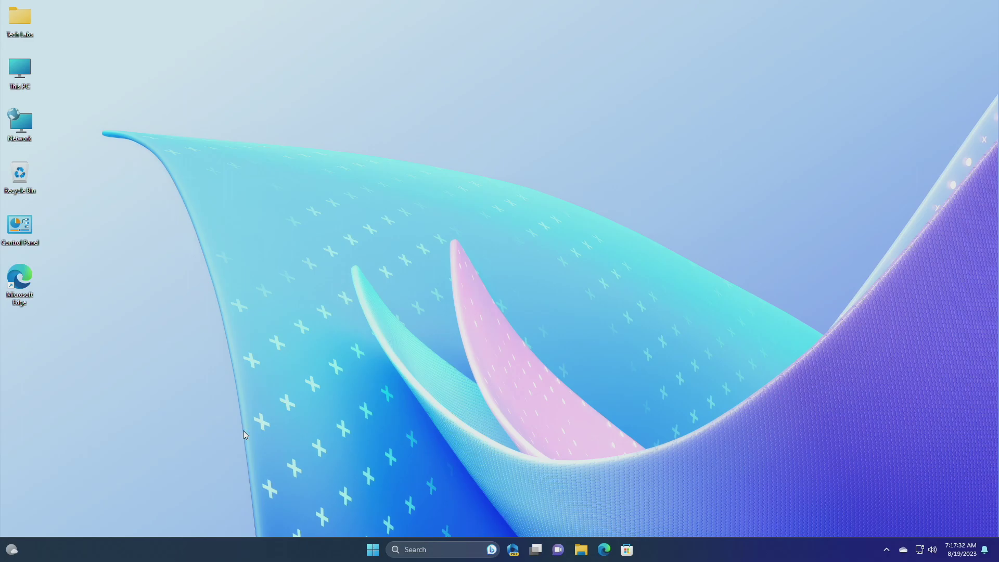
# Browse the All apps list in the Start menu and dismiss the menu.
pyautogui.click(373, 550)
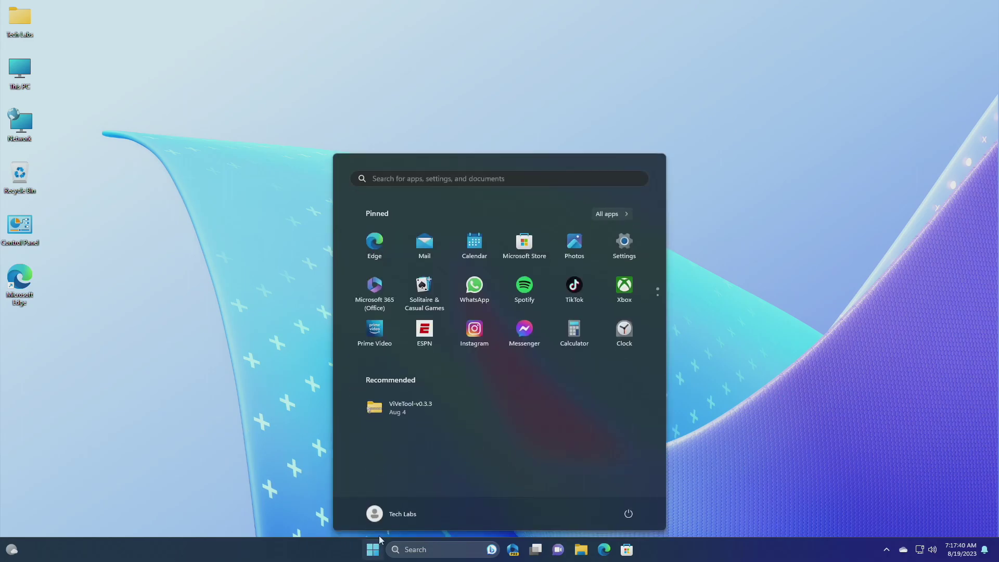
pyautogui.click(623, 215)
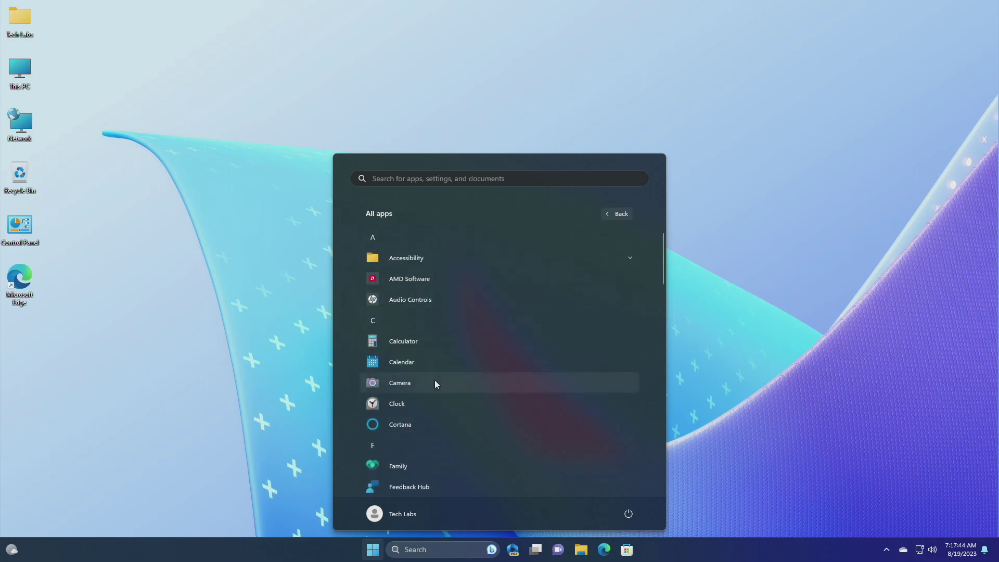
pyautogui.scroll(-5, 435, 457)
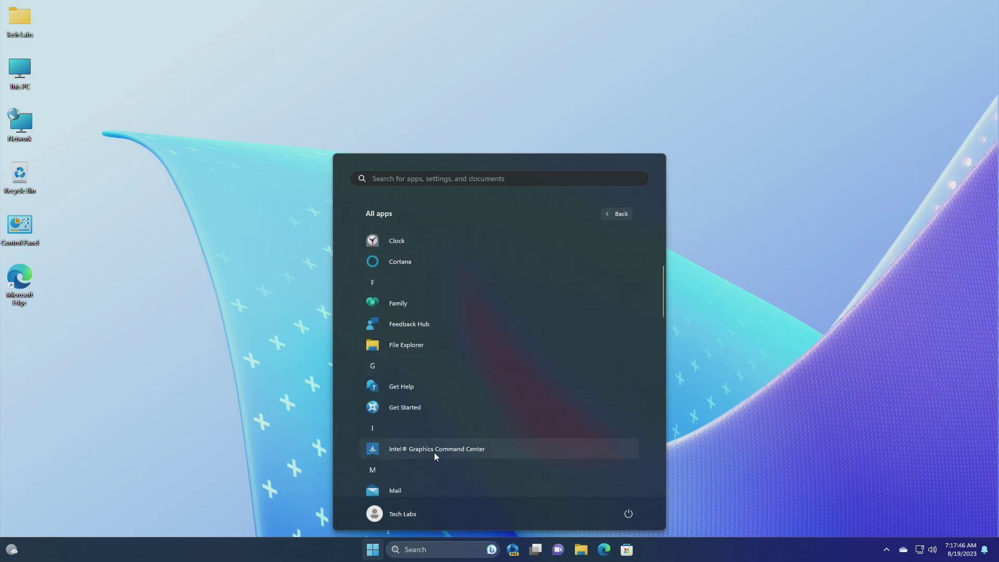
pyautogui.click(268, 414)
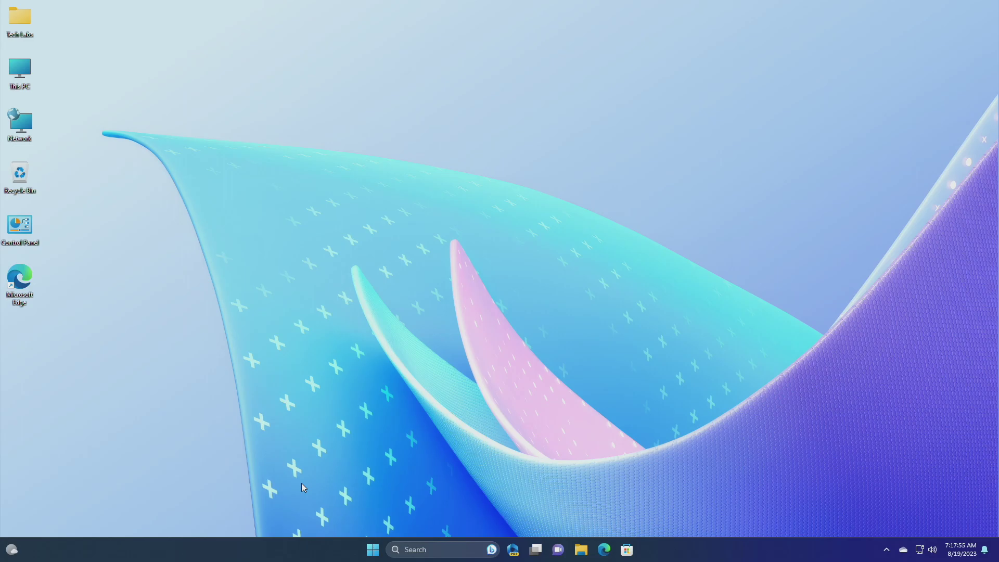
# Look over the Windows search flyout and the This PC window, closing each one after viewing.
pyautogui.click(411, 551)
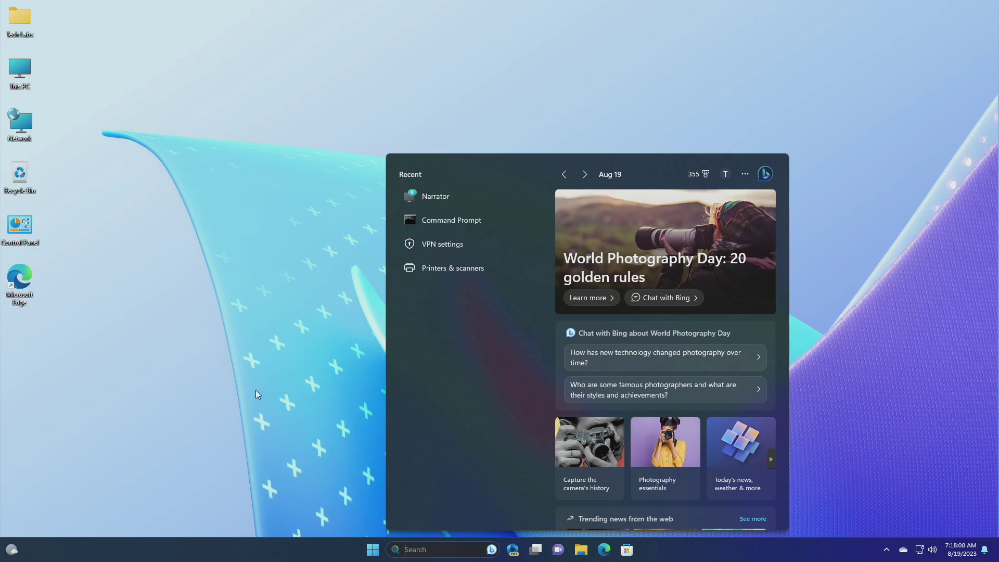
pyautogui.click(273, 376)
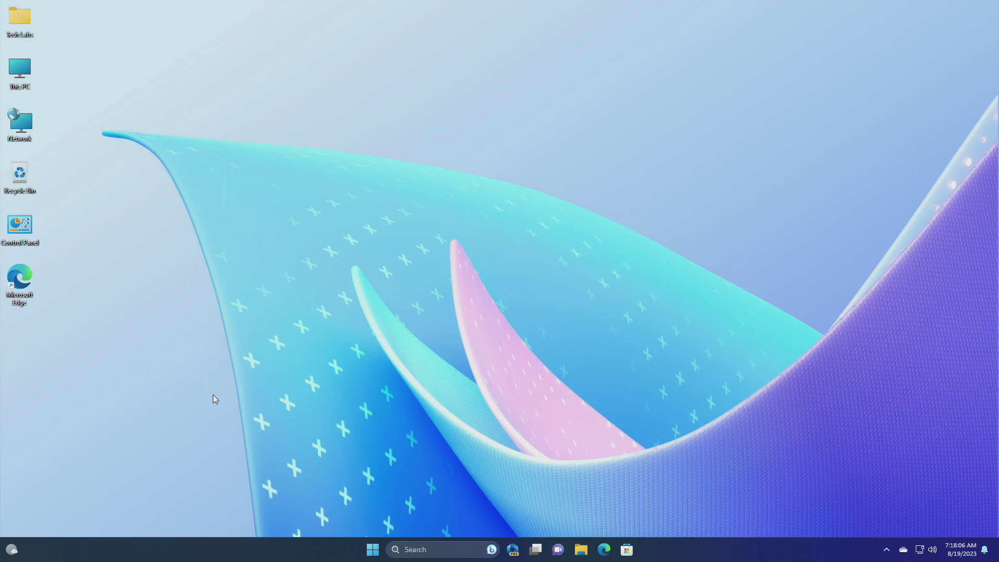
pyautogui.doubleClick(22, 78)
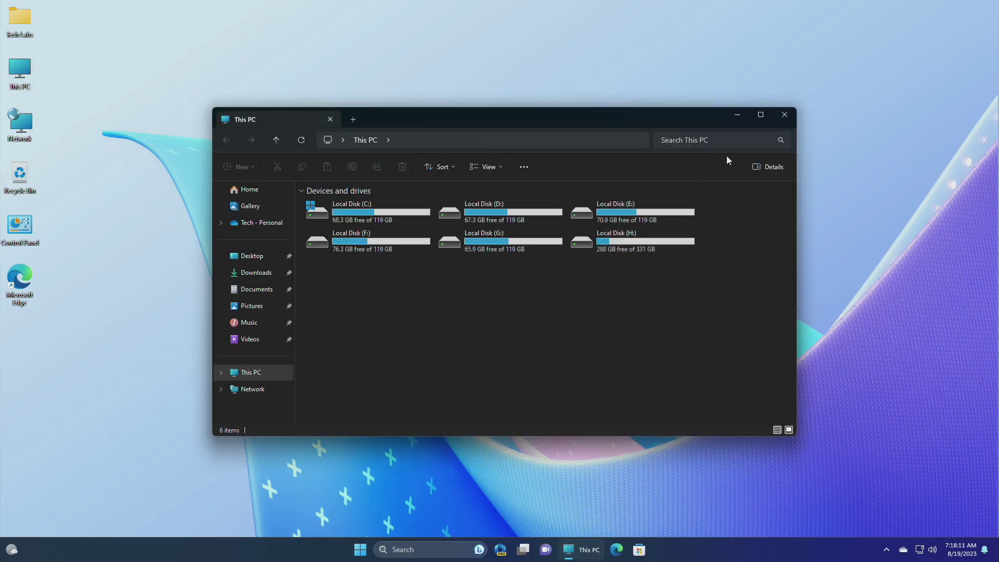
pyautogui.click(785, 116)
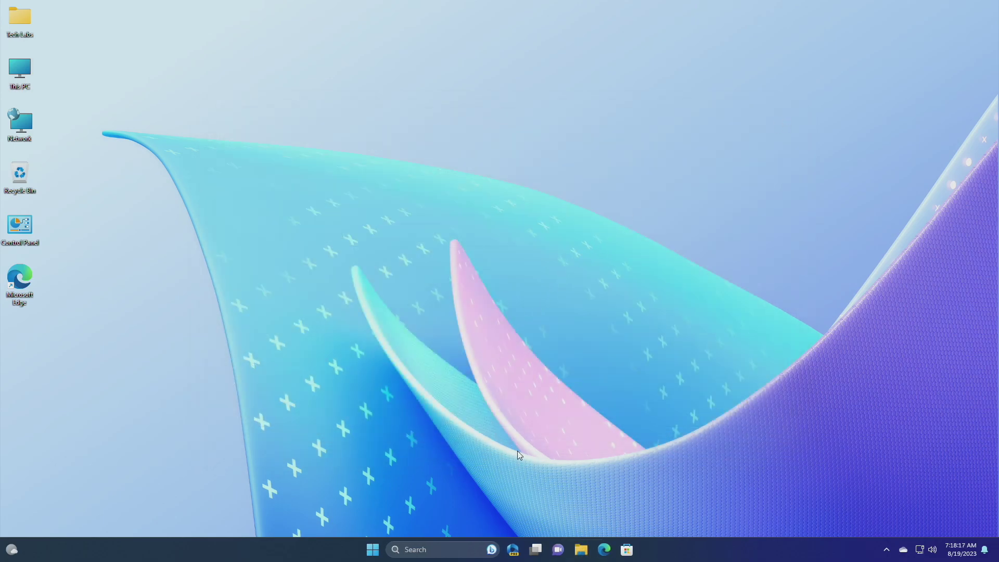
pyautogui.click(460, 547)
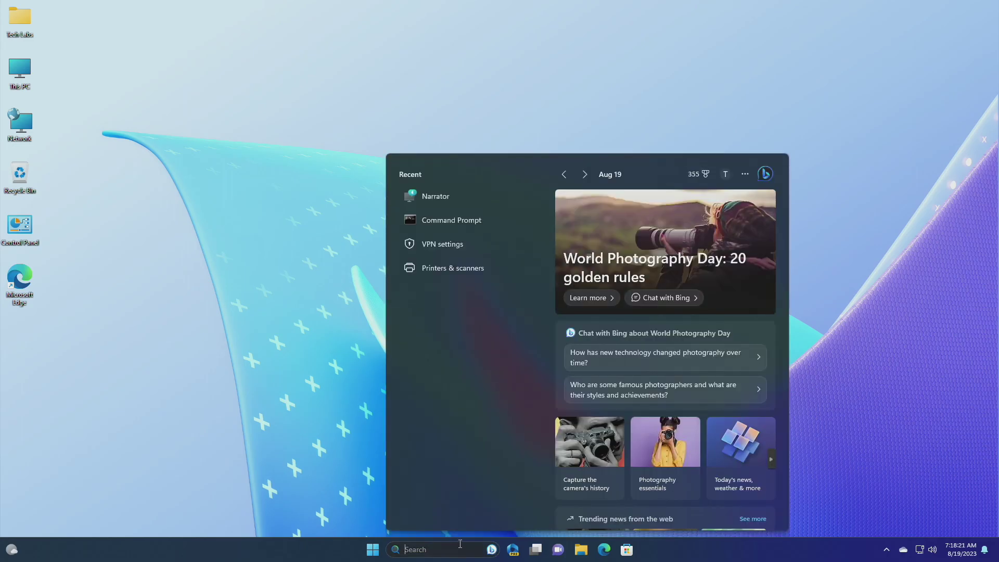
pyautogui.click(280, 435)
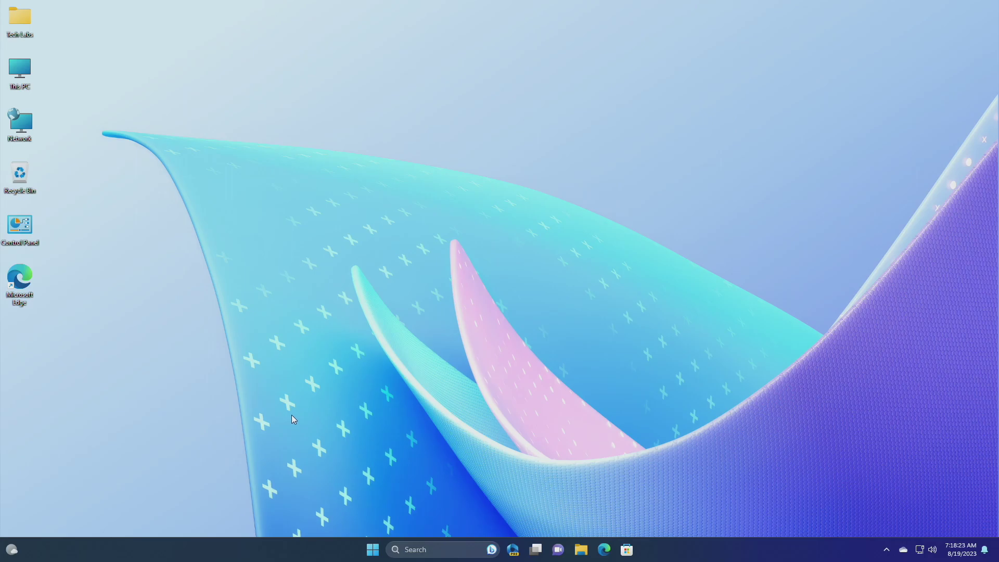